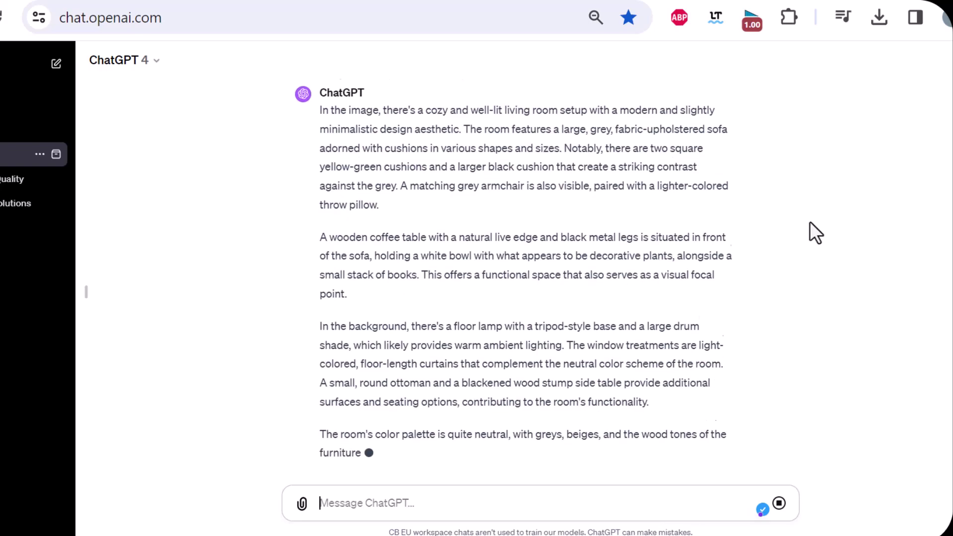
Read through ChatGPT's description of the living room and compare it with the uploaded photo
scroll(699, 222, up, 2)
scroll(699, 221, up, 3)
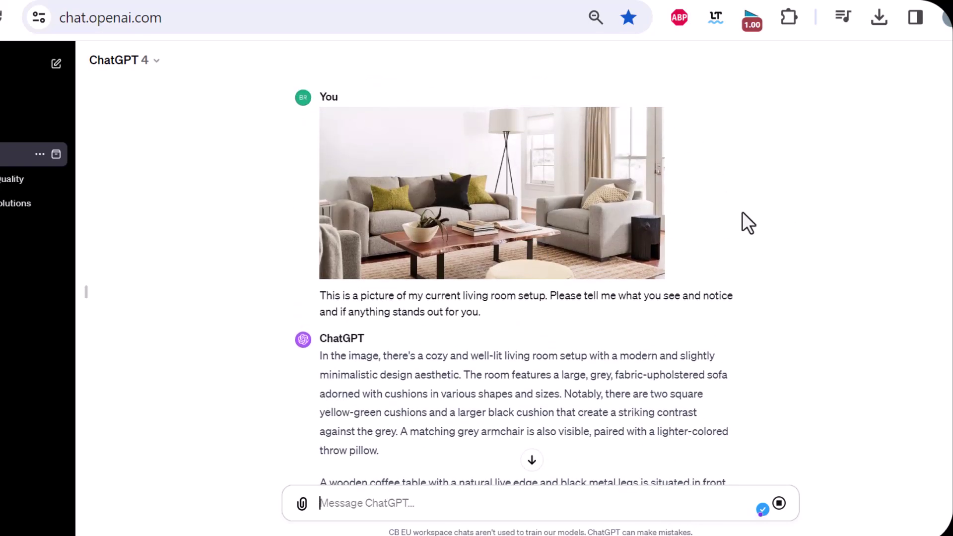
scroll(735, 233, down, 4)
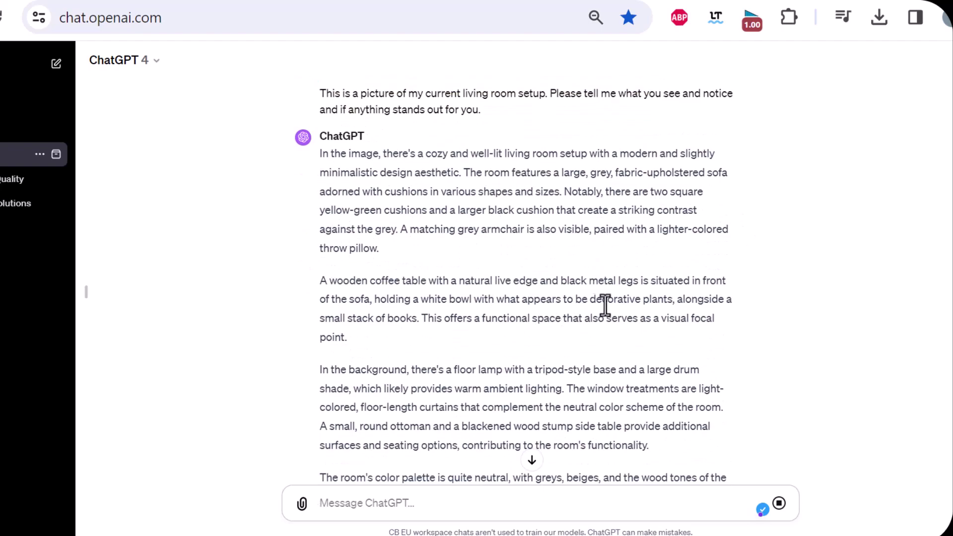
scroll(650, 355, down, 2)
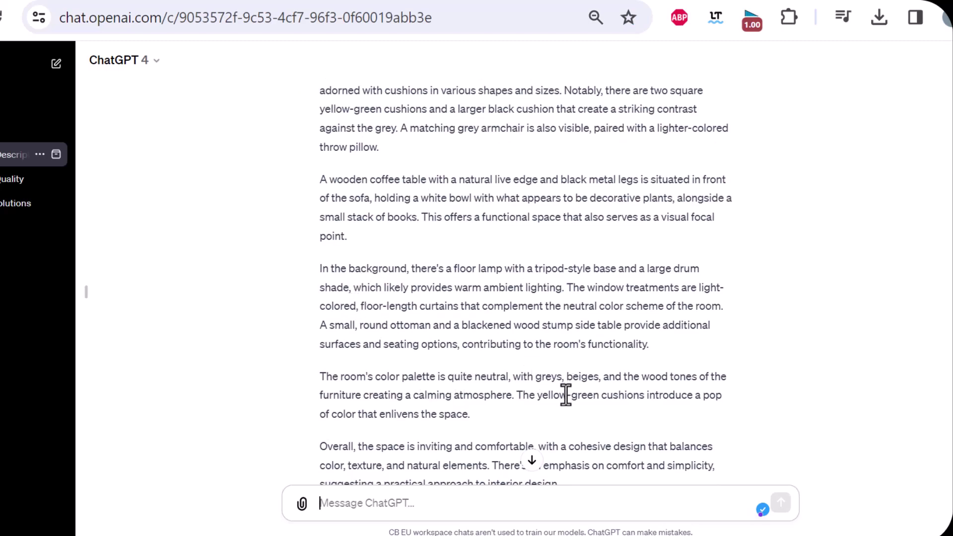
scroll(648, 388, down, 1)
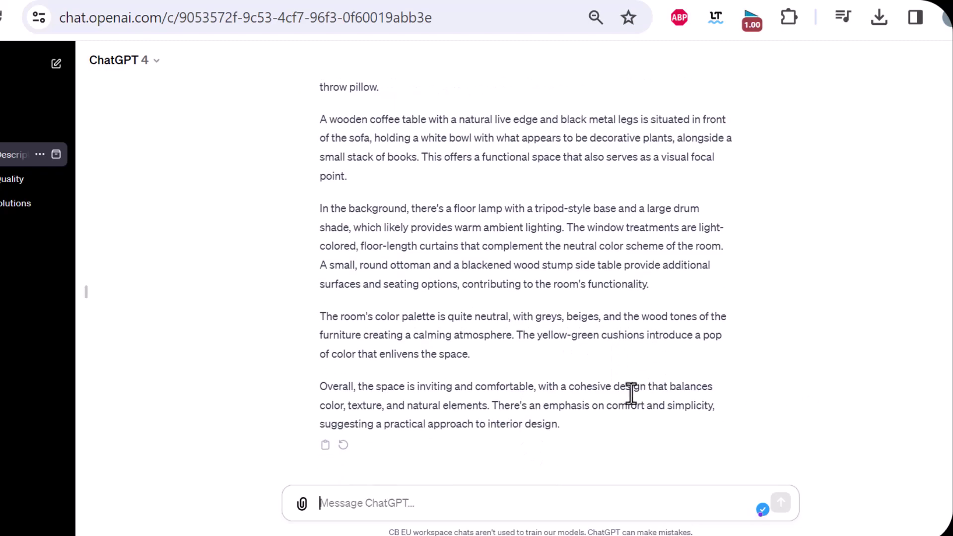
scroll(579, 332, up, 6)
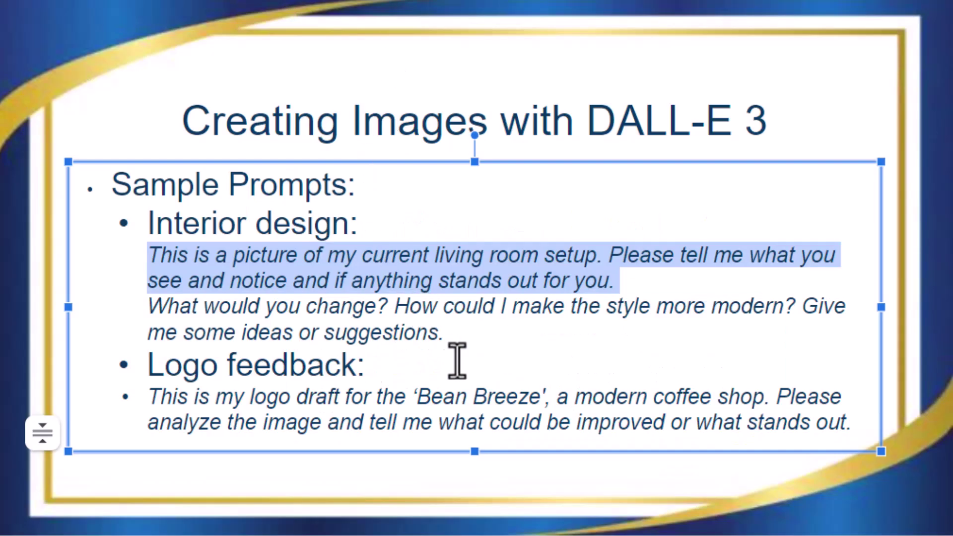
Switch to the presentation slide and copy the interior design follow-up prompt asking for changes and more modern style ideas
double_click(461, 362)
drag(514, 334, 154, 318)
key(ctrl+c)
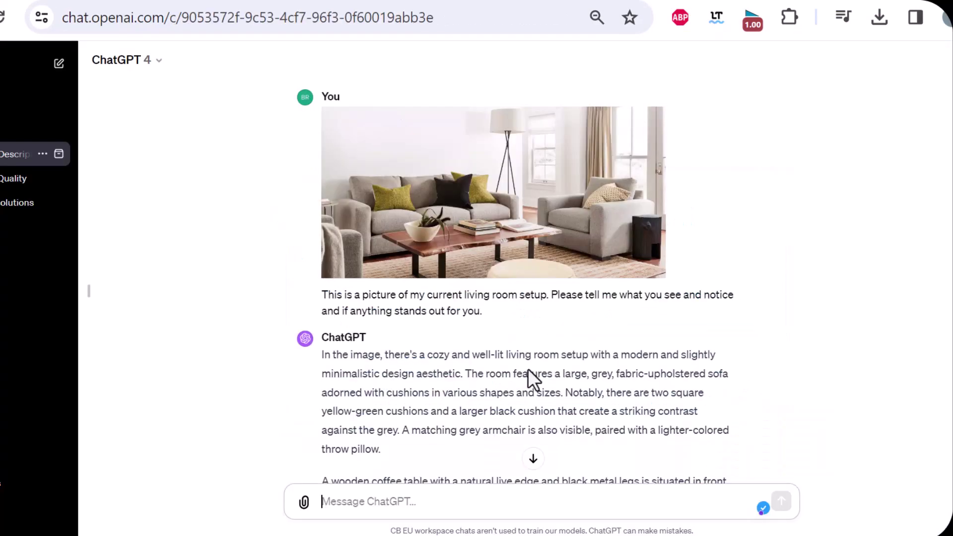
Ask in the ChatGPT living room chat: "What would you change? How could I make the style more modern? Give me some ideas or suggestions."
scroll(646, 380, down, 5)
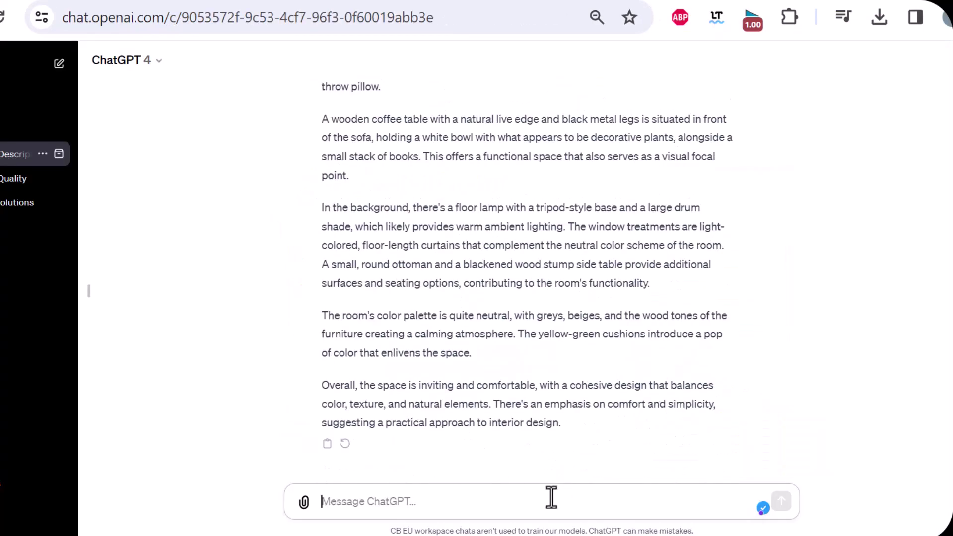
key(ctrl+v)
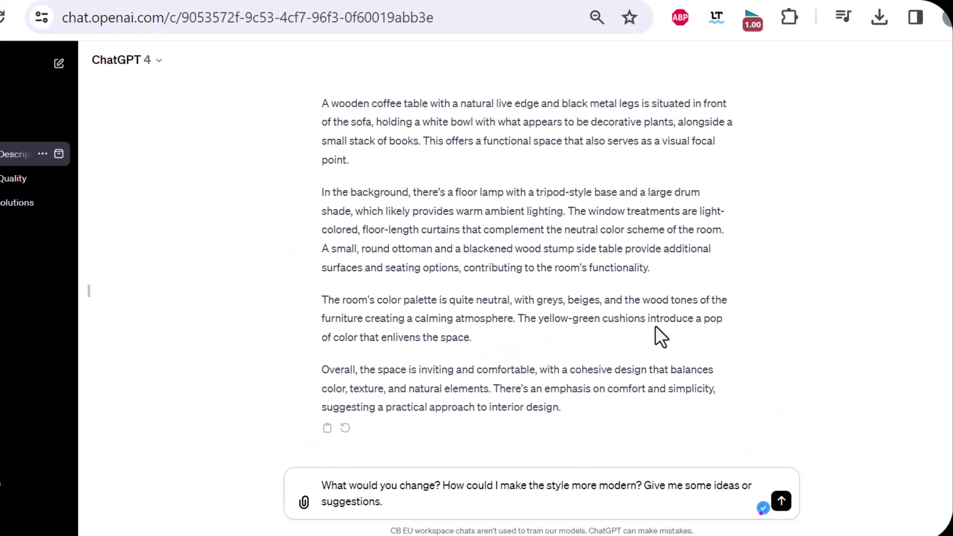
scroll(656, 348, up, 5)
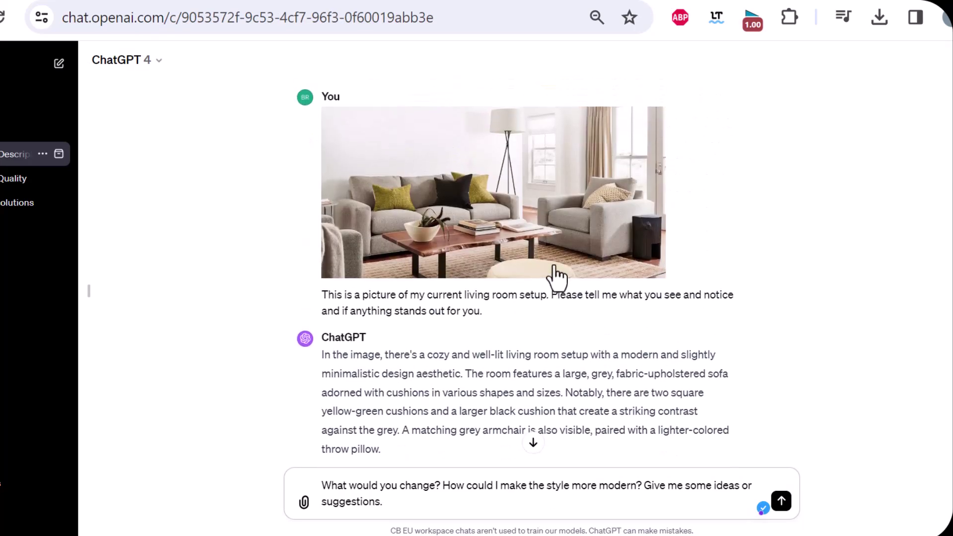
scroll(546, 246, down, 5)
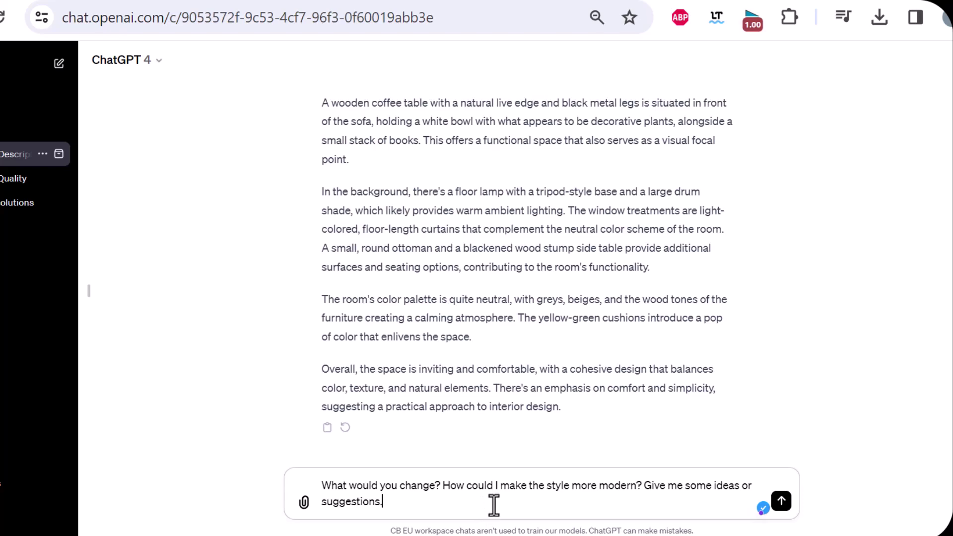
key(Return)
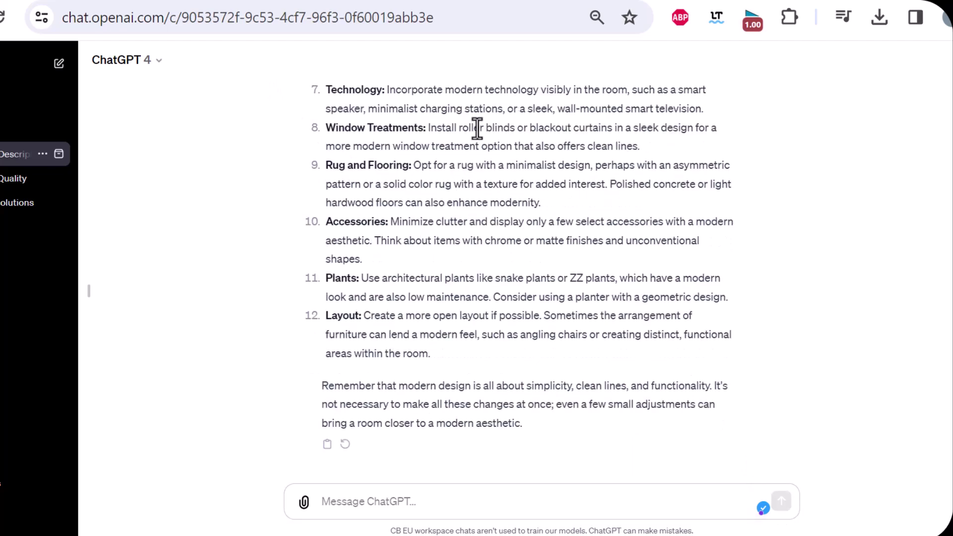
Start a new ChatGPT conversation separate from the living room chat
click(106, 59)
click(154, 308)
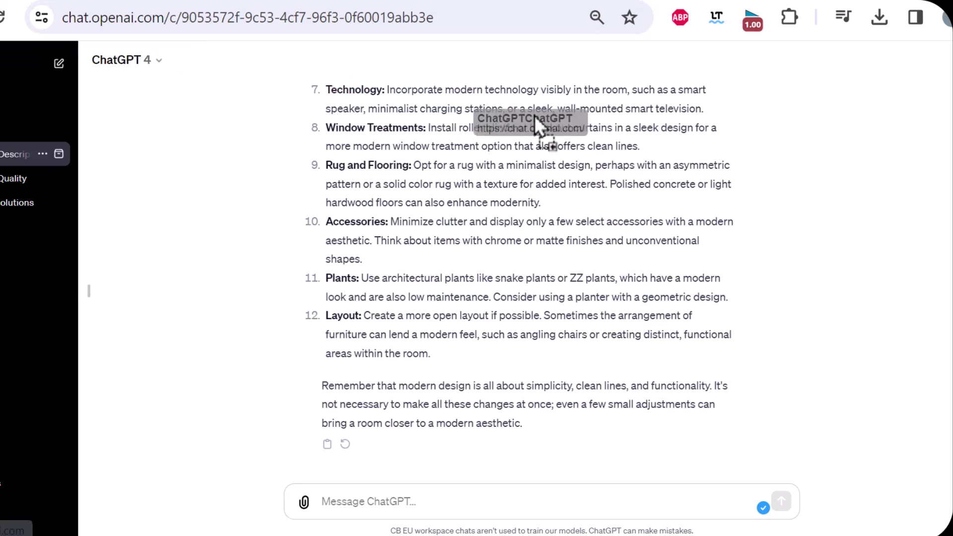
scroll(166, 70, up, 1)
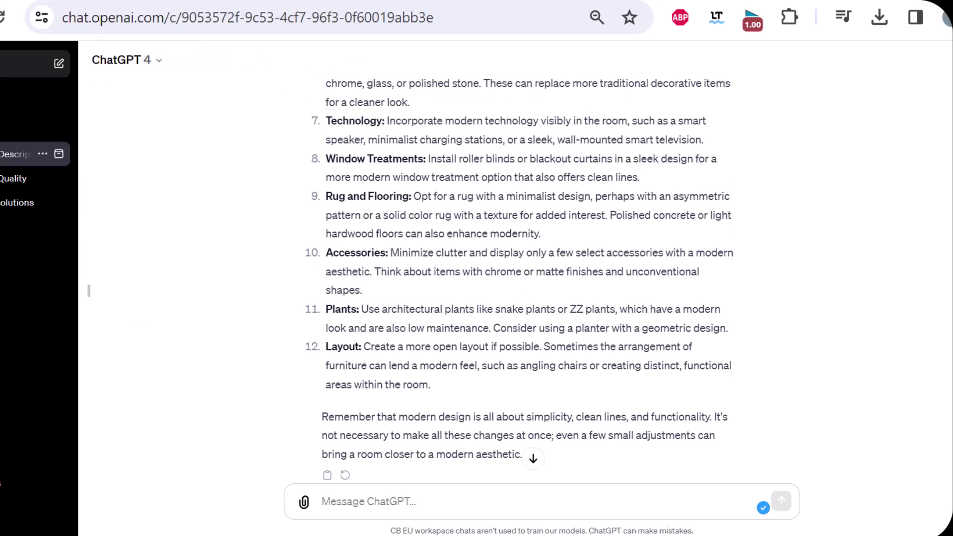
click(21, 64)
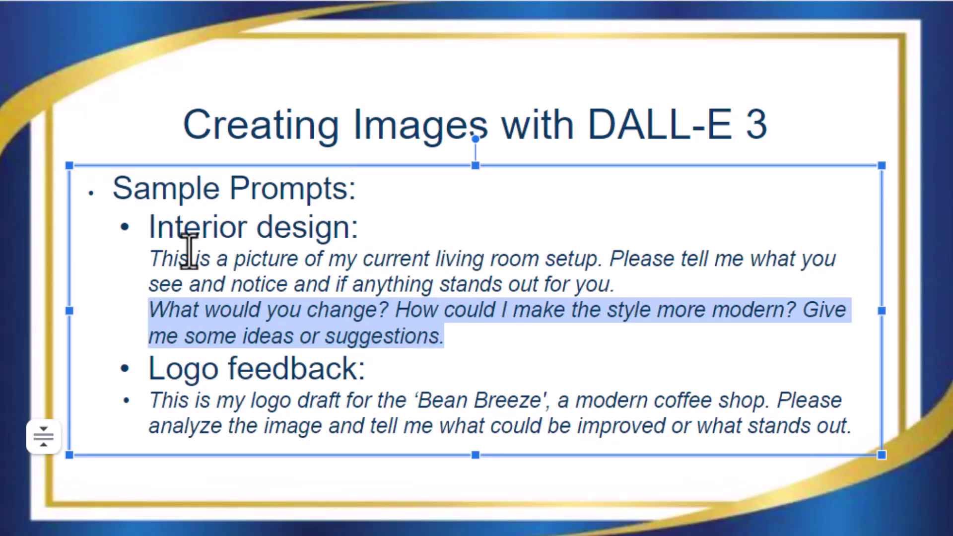
Copy the slide's logo feedback prompt into the new ChatGPT conversation, together with the Bean Breeze logo image as an attachment
click(385, 351)
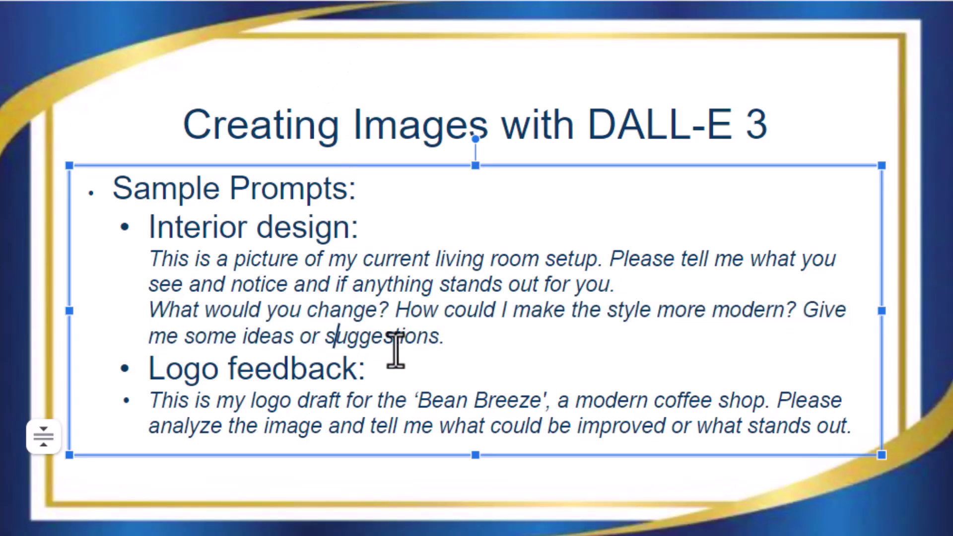
drag(150, 401, 838, 428)
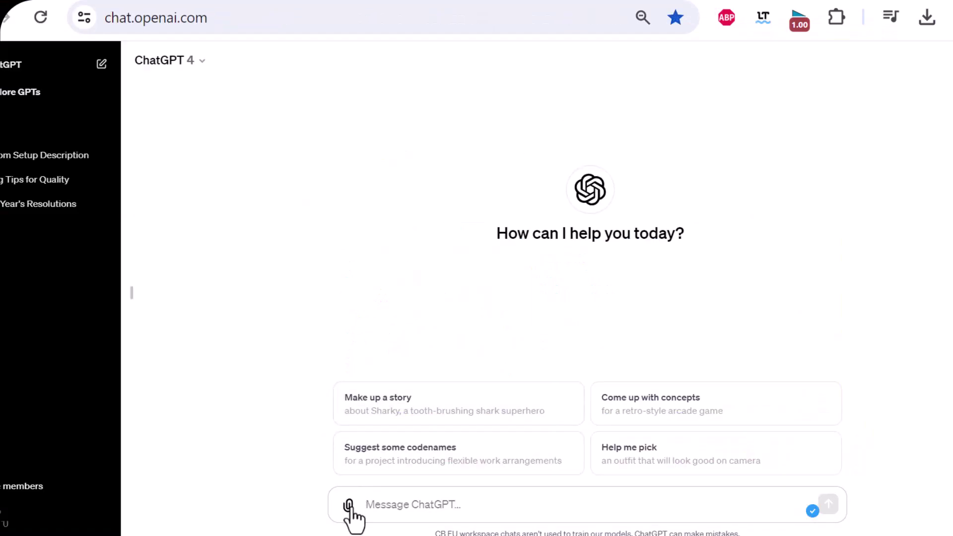
click(349, 506)
double_click(130, 143)
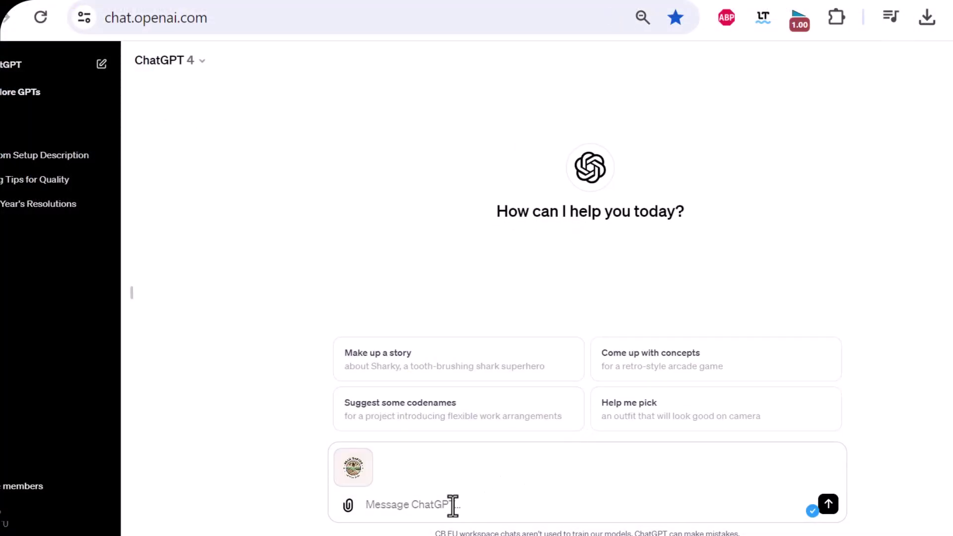
text(This is my logo draft for the ‘Bean Breeze', a modern coffee shop. Please analyze the image and tell me what could be improved or what stands out.)
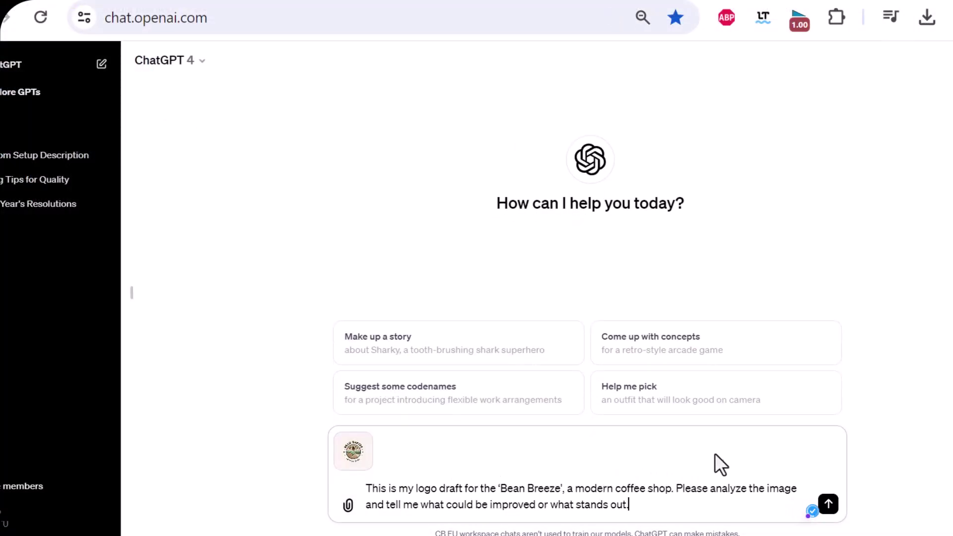
Review the Bean Breeze prompt and send it with the logo image for analysis
drag(675, 504, 336, 493)
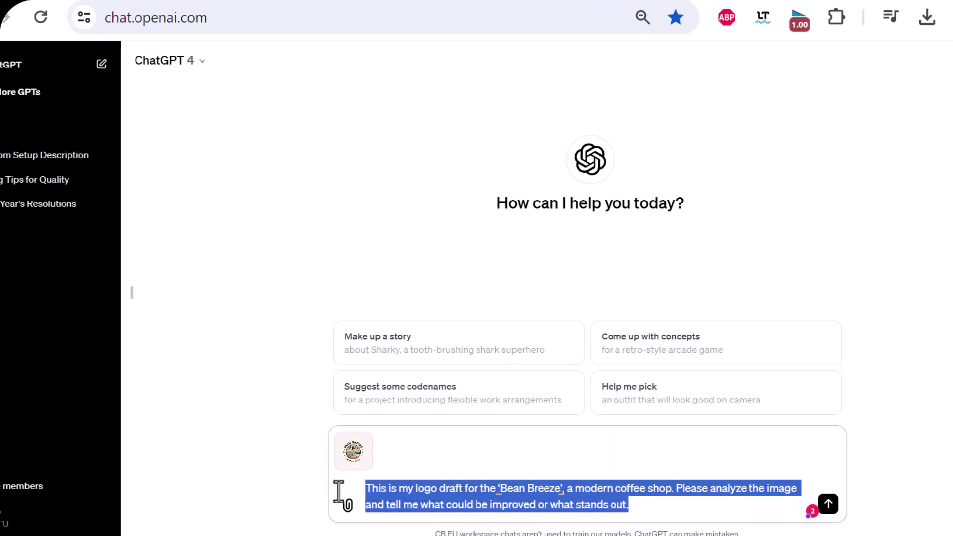
click(697, 494)
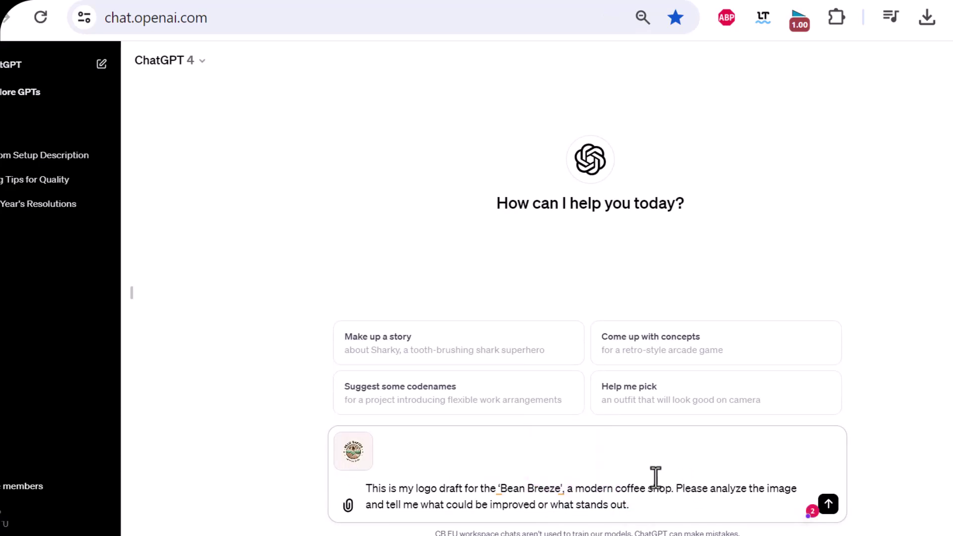
mouse_move(678, 488)
mouse_down()
mouse_move(704, 502)
mouse_move(679, 507)
mouse_up()
click(724, 507)
click(828, 504)
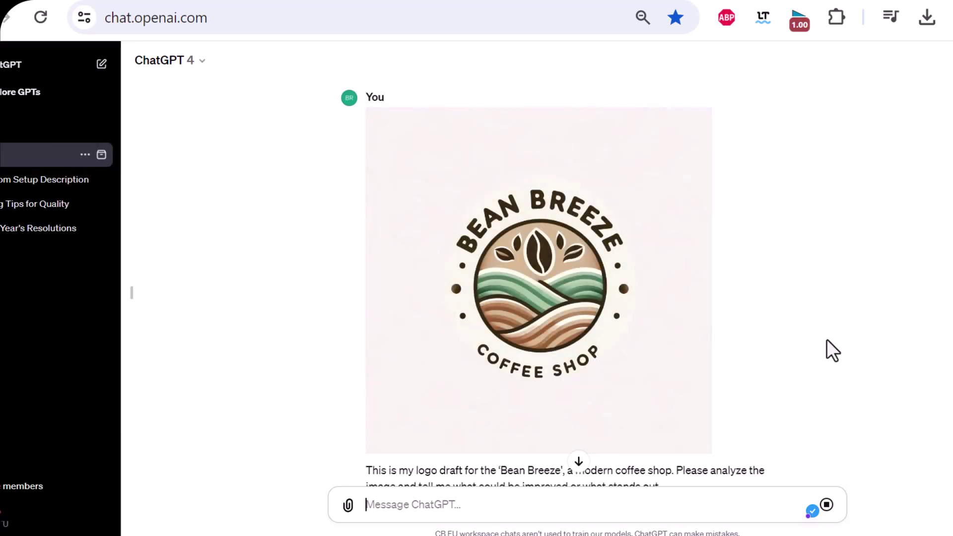
Read the logo analysis, including What Stands Out and Possible Improvements, and compare it with the prompt's request
scroll(750, 250, down, 3)
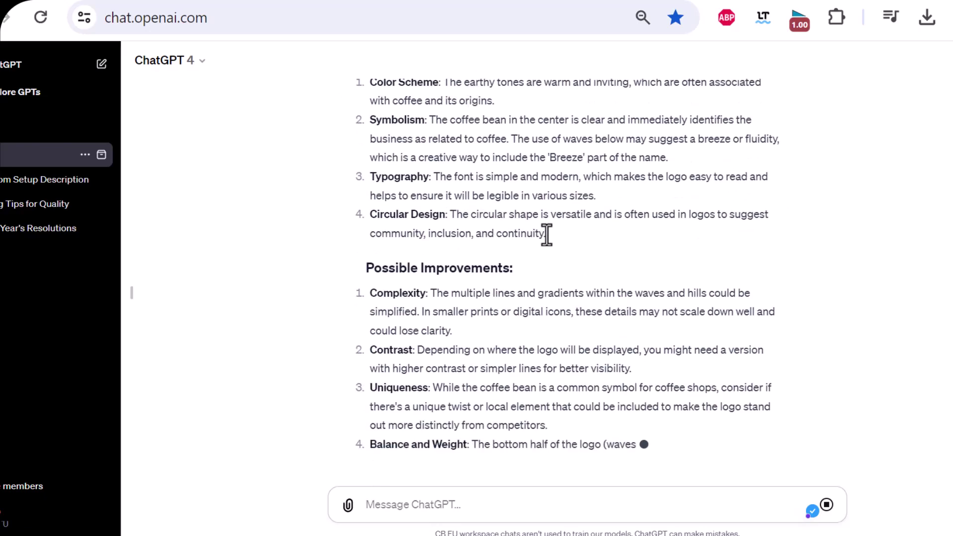
scroll(585, 219, up, 2)
scroll(585, 219, up, 2)
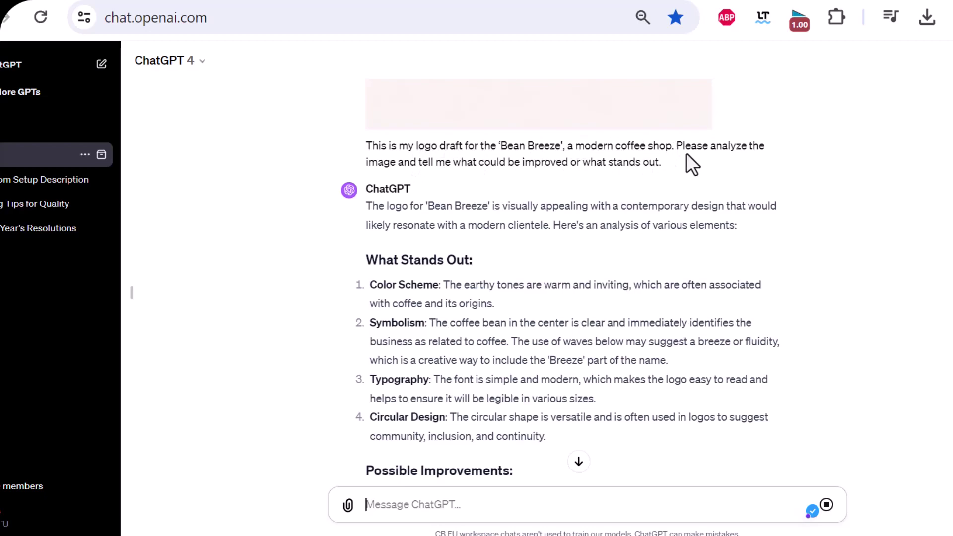
drag(676, 148, 556, 168)
click(557, 181)
scroll(627, 230, down, 8)
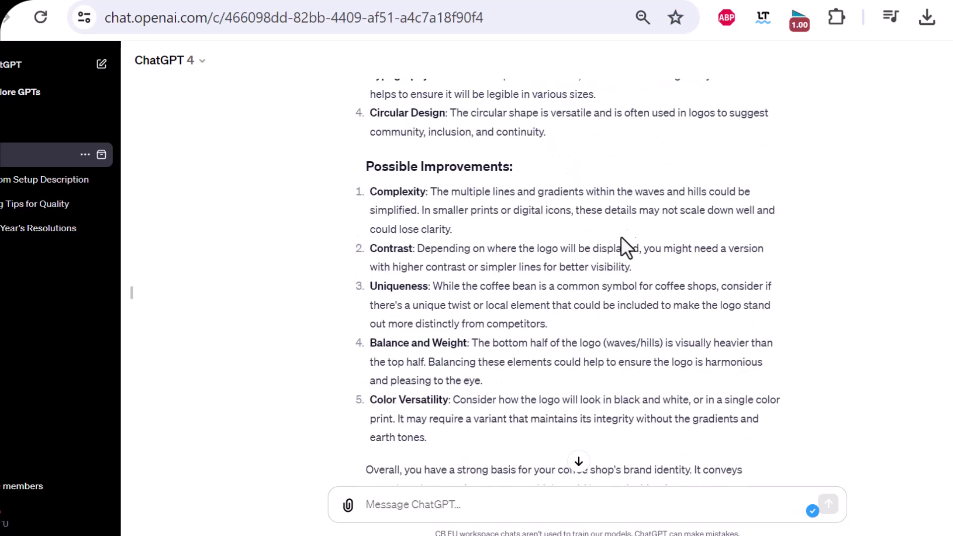
scroll(708, 154, up, 2)
scroll(471, 283, up, 6)
click(708, 163)
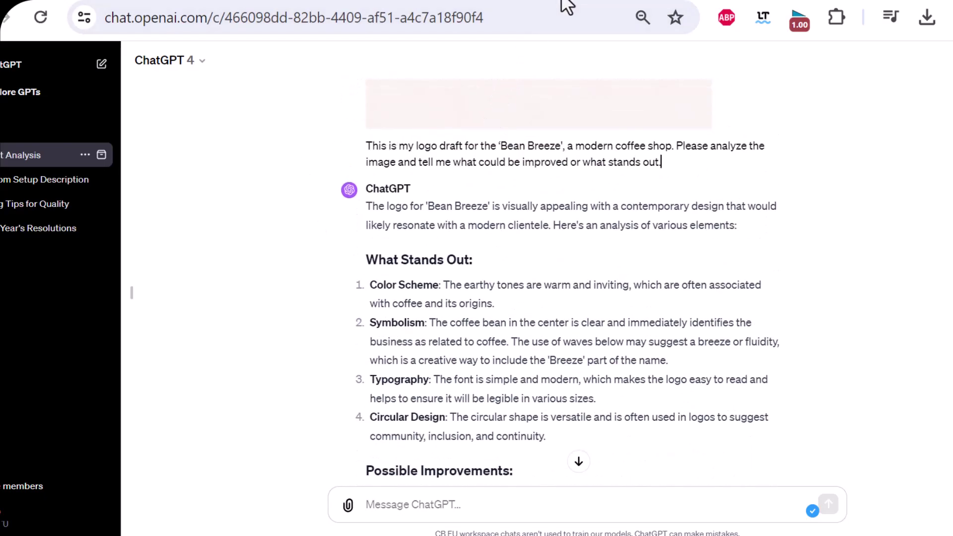